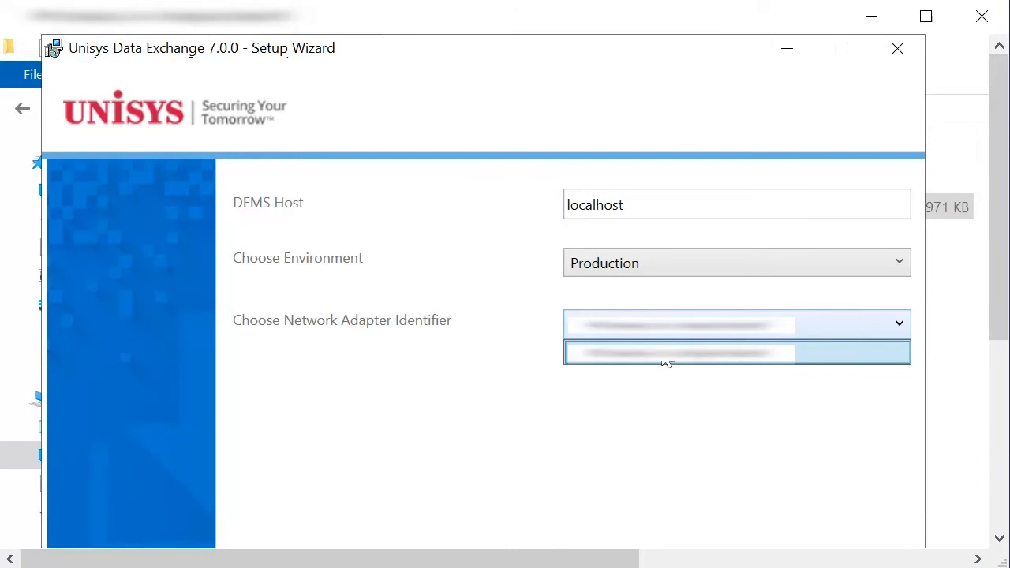
Choose the network adapter identifier in the Data Exchange setup, keeping DEMS host localhost and the Production environment, and continue to component selection.
left_click(667, 360)
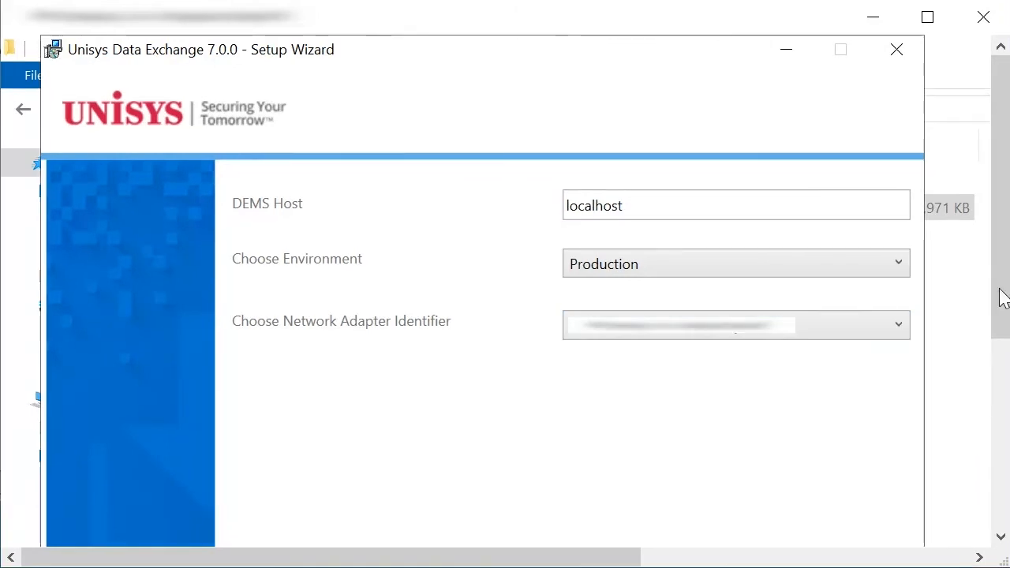
left_click_drag(1003, 299, 1004, 369)
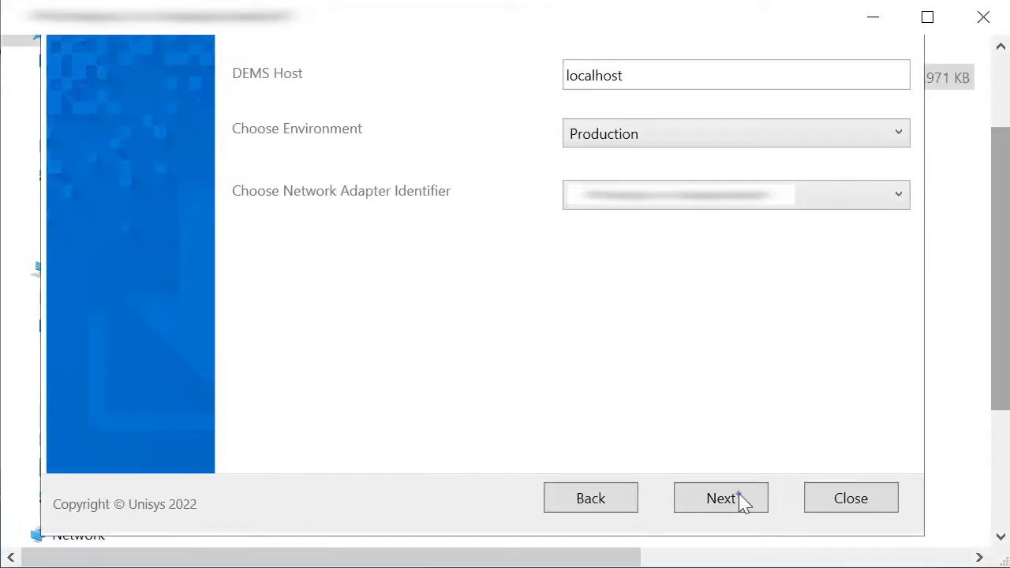
left_click(739, 497)
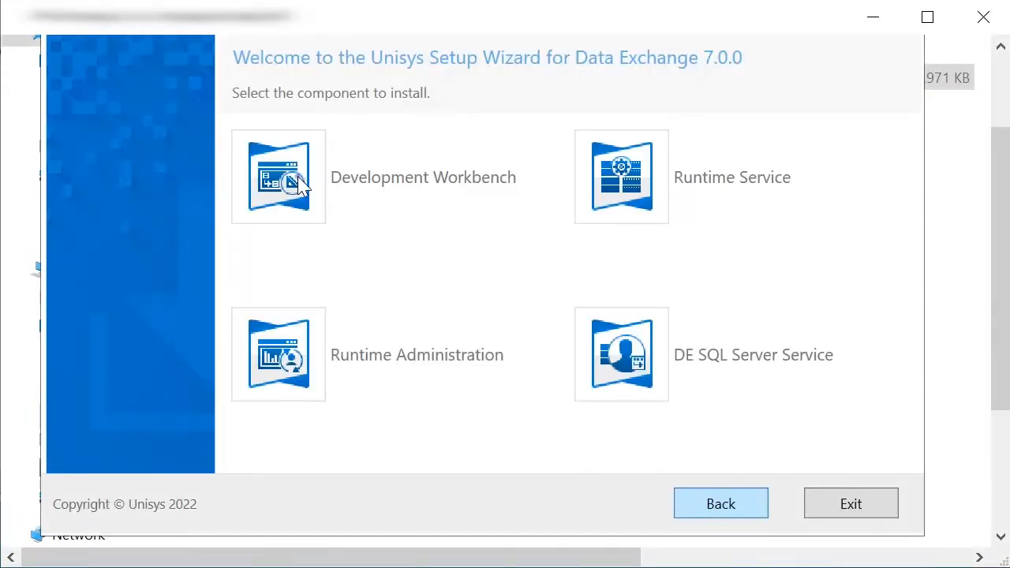
Start the Development Workbench setup and set it to use the system account as the application user account.
left_click(298, 183)
left_click(603, 486)
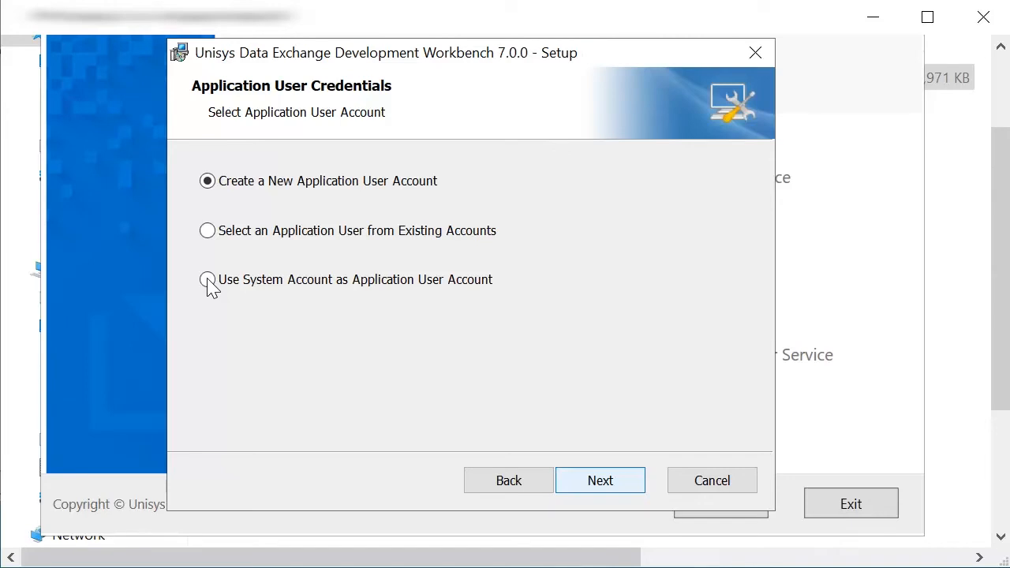
left_click(207, 280)
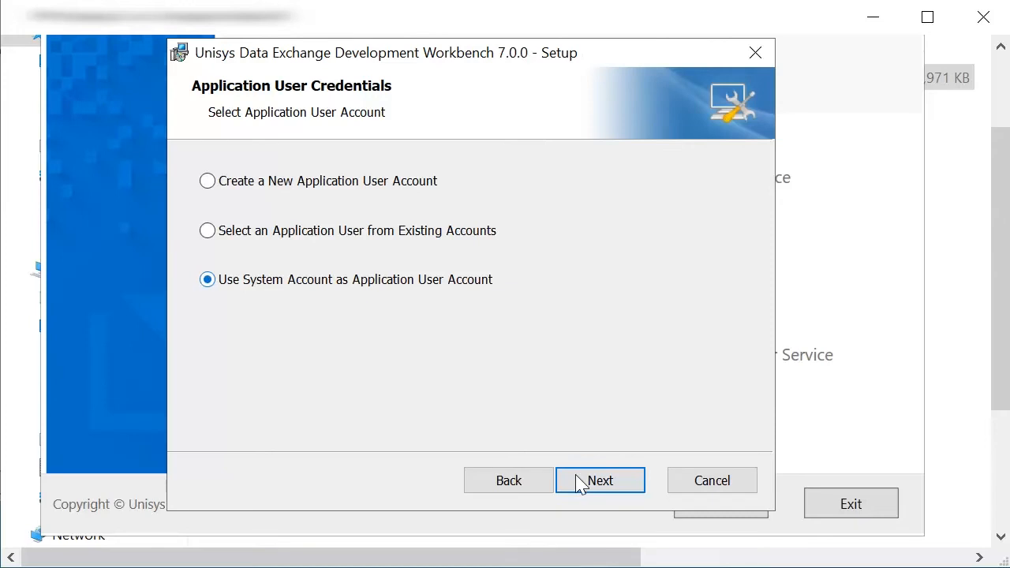
left_click(581, 483)
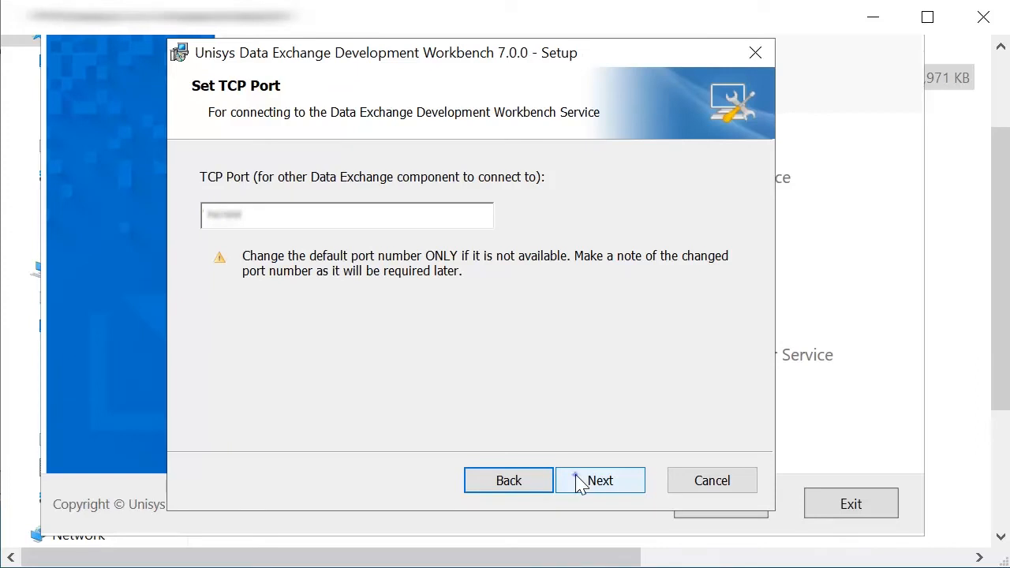
Install the Development Workbench with the default TCP port and default destination folder, and finish its setup wizard.
left_click(579, 483)
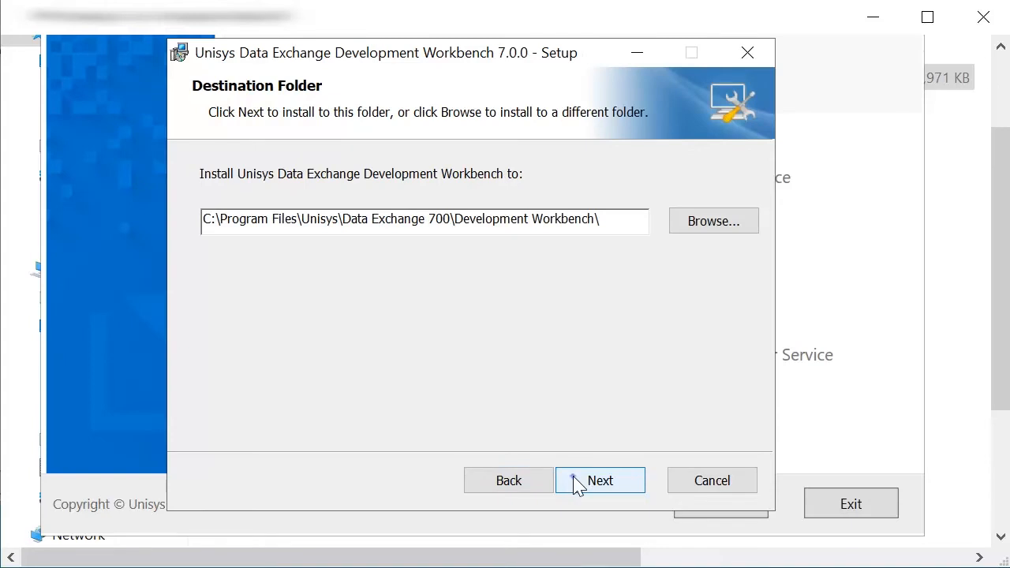
left_click(578, 483)
left_click(579, 483)
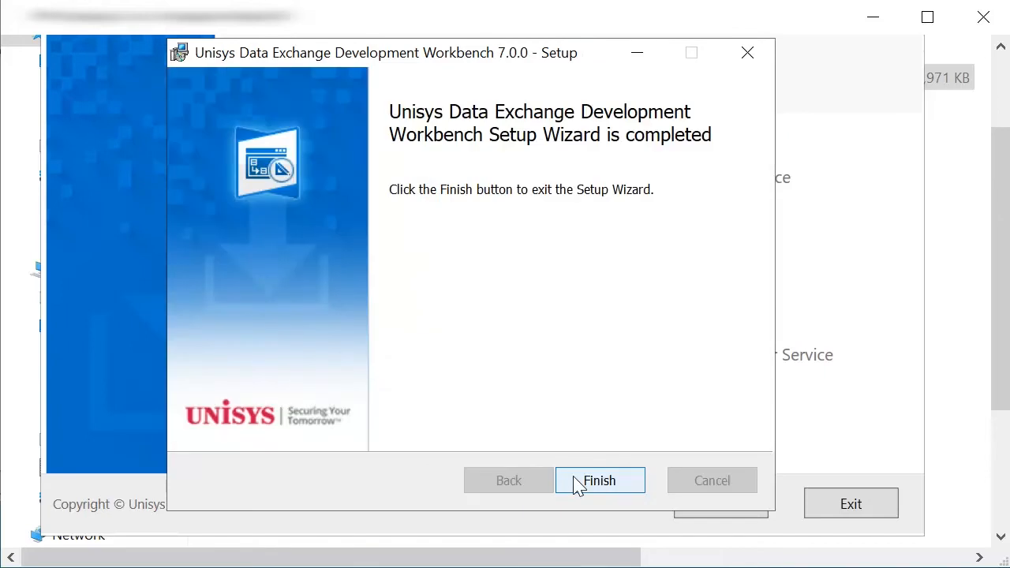
left_click(579, 483)
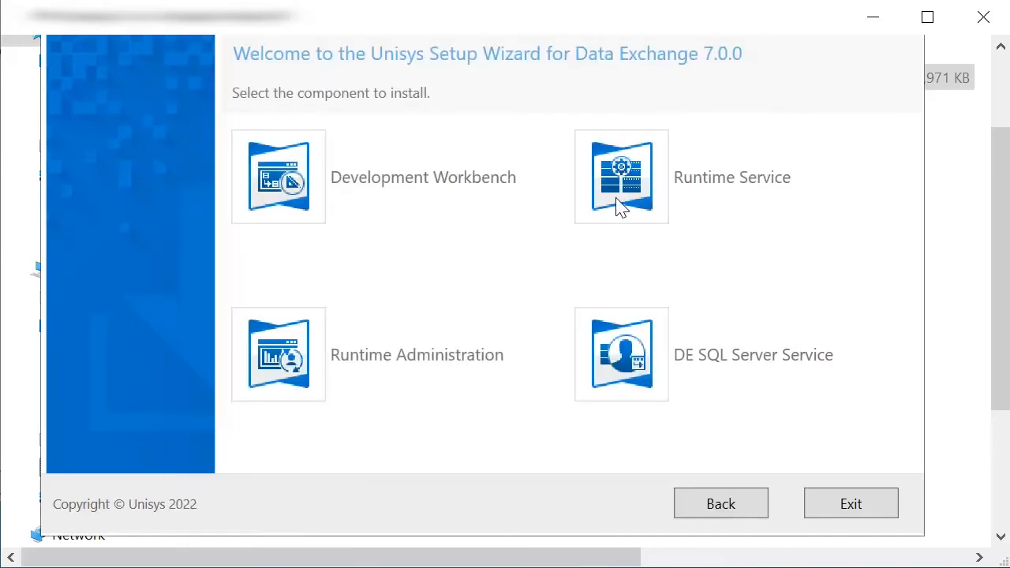
Start the Runtime Service setup and select Enterprise Relational and Network Database Servers under ClearPath OS 2200 as the data manager type.
left_click(620, 180)
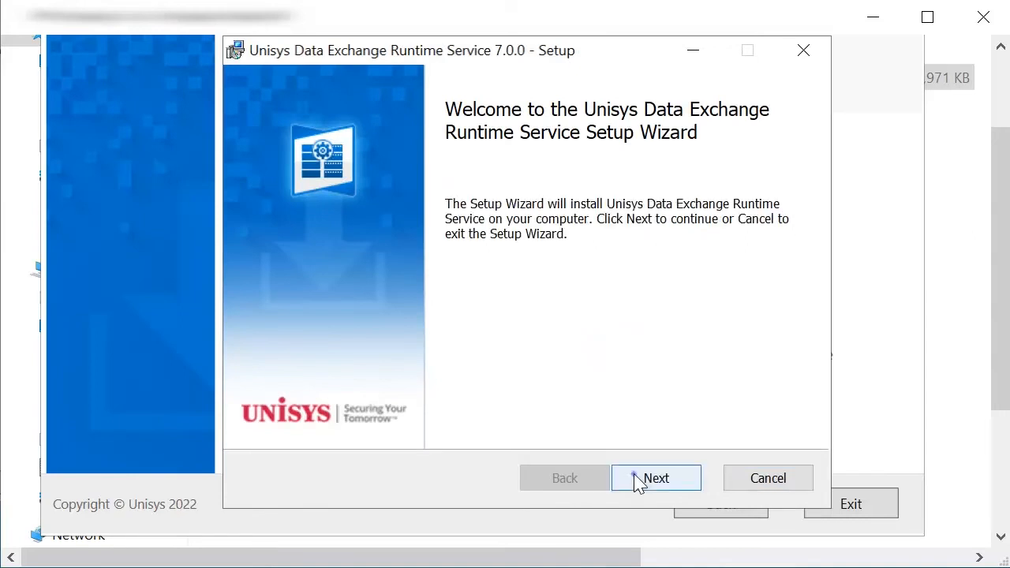
left_click(638, 480)
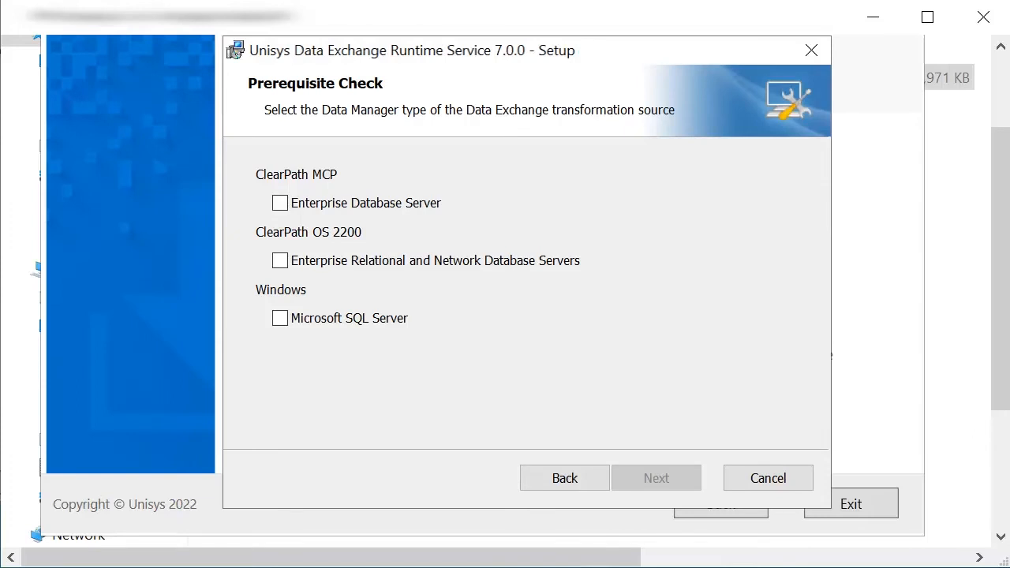
left_click(280, 260)
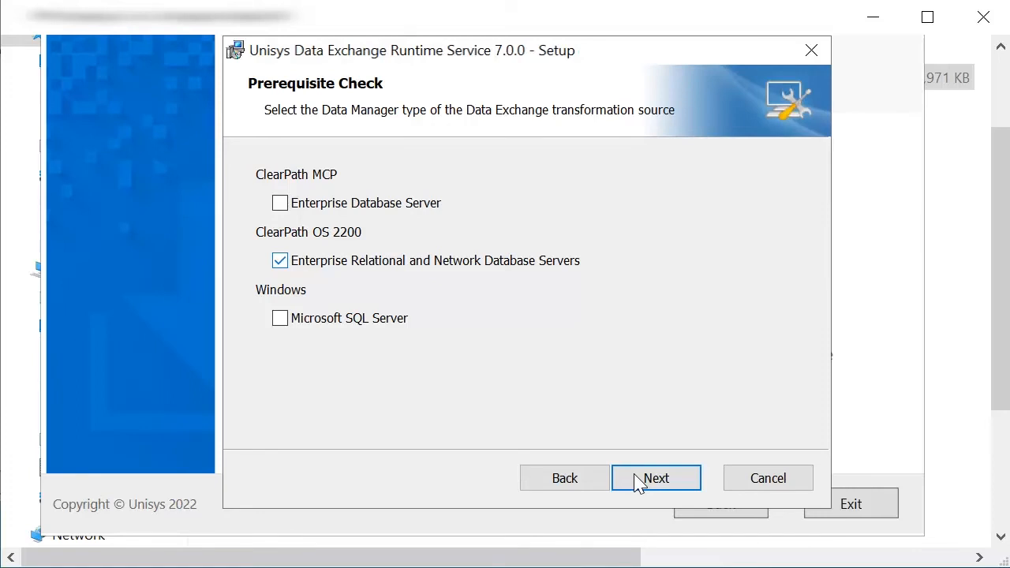
left_click(639, 480)
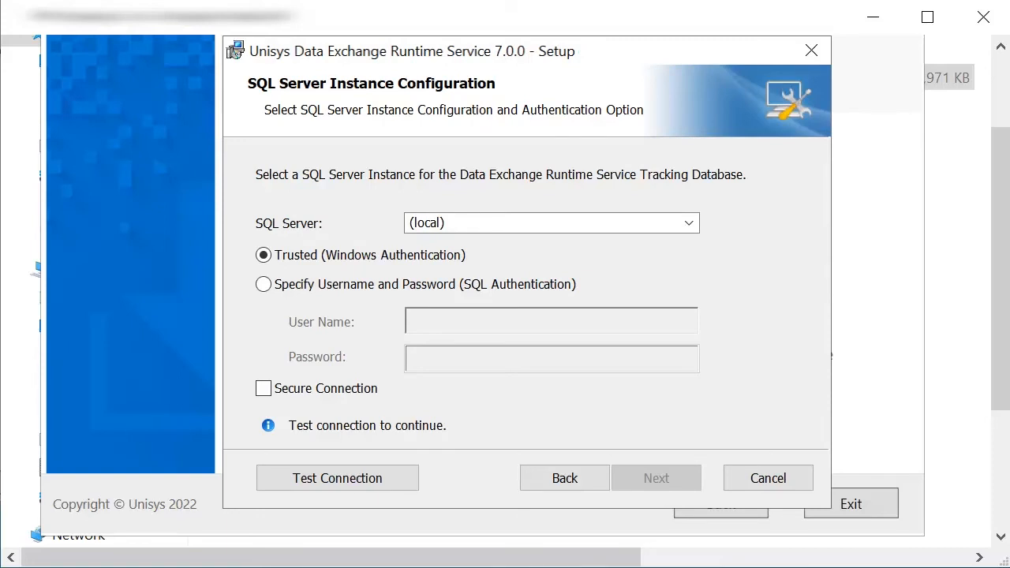
Test the Runtime Service's (local) SQL Server connection with Windows Authentication, and choose the system account as the application user account.
left_click(337, 479)
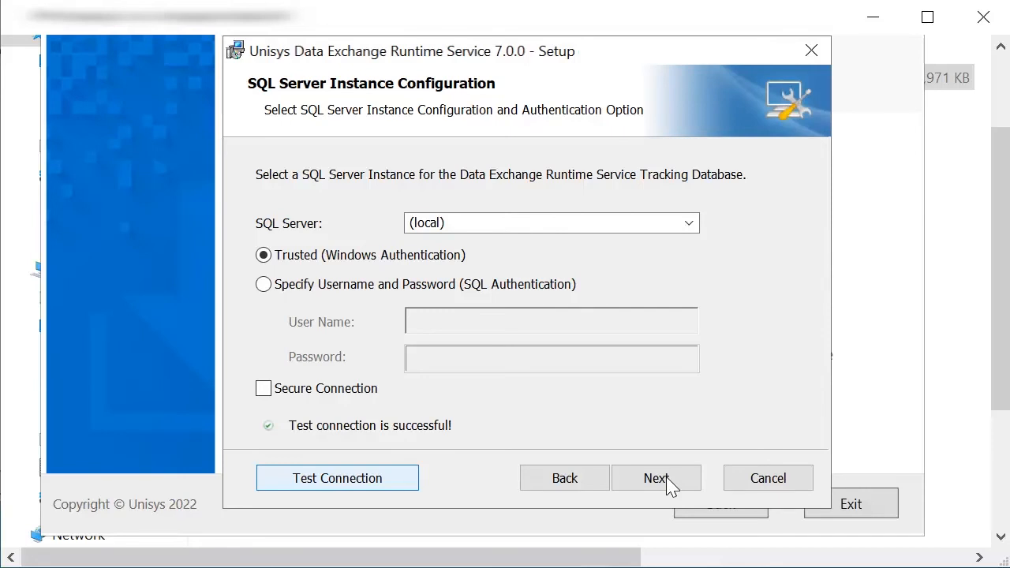
left_click(656, 479)
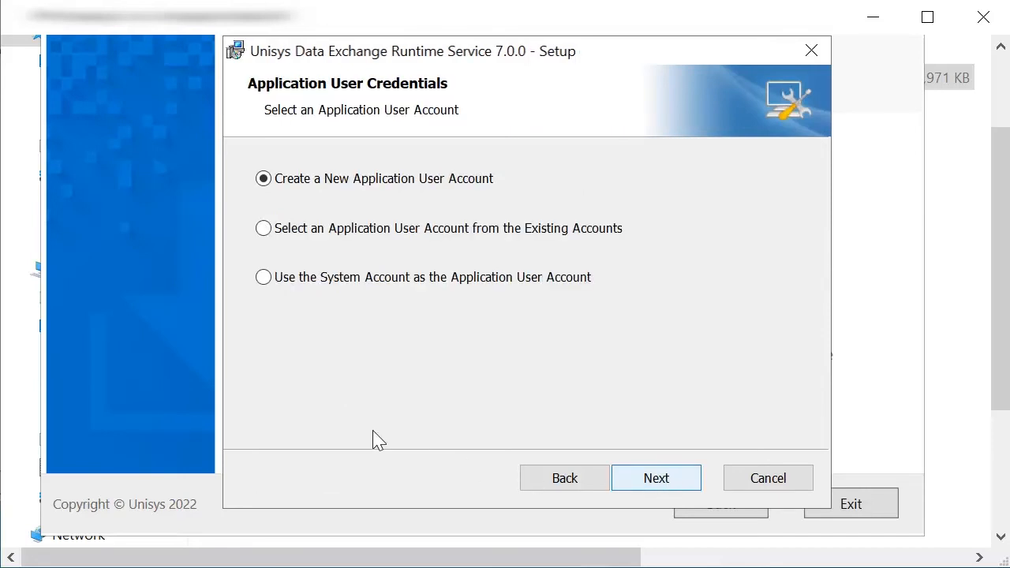
left_click(265, 278)
left_click(654, 480)
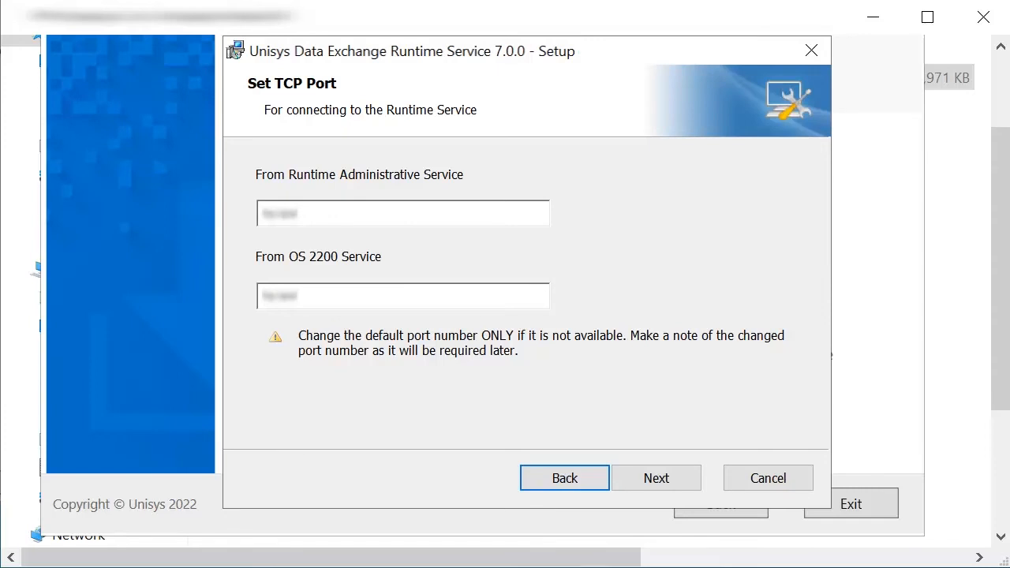
Install the Runtime Service with the default TCP ports and default destination folder, and finish its setup wizard.
left_click(653, 483)
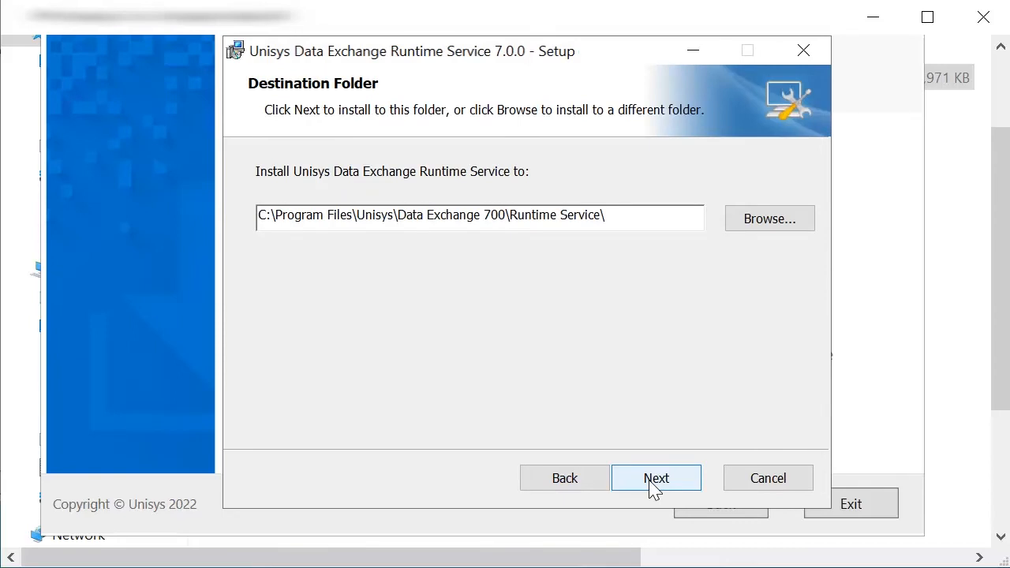
left_click(652, 483)
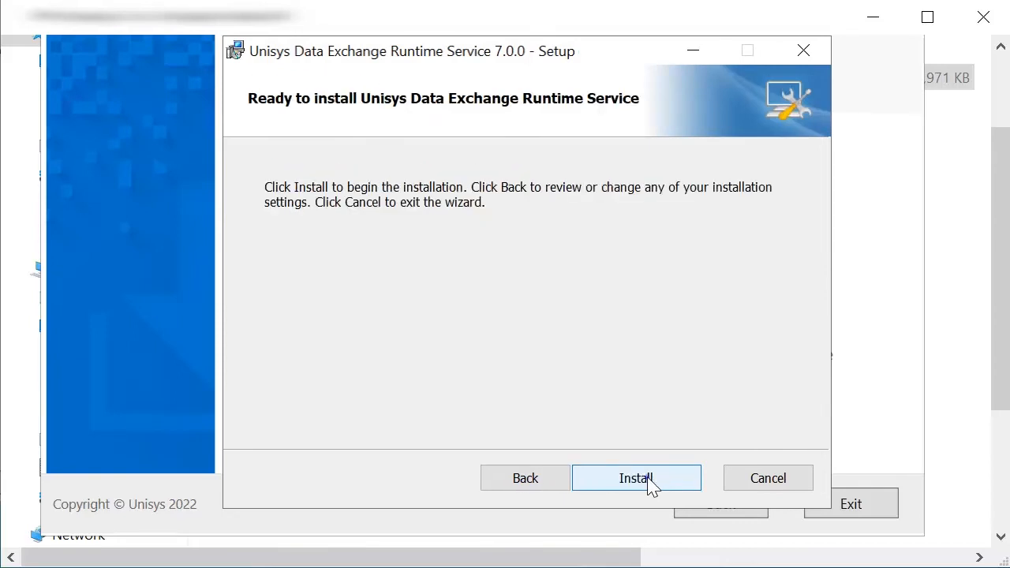
left_click(649, 483)
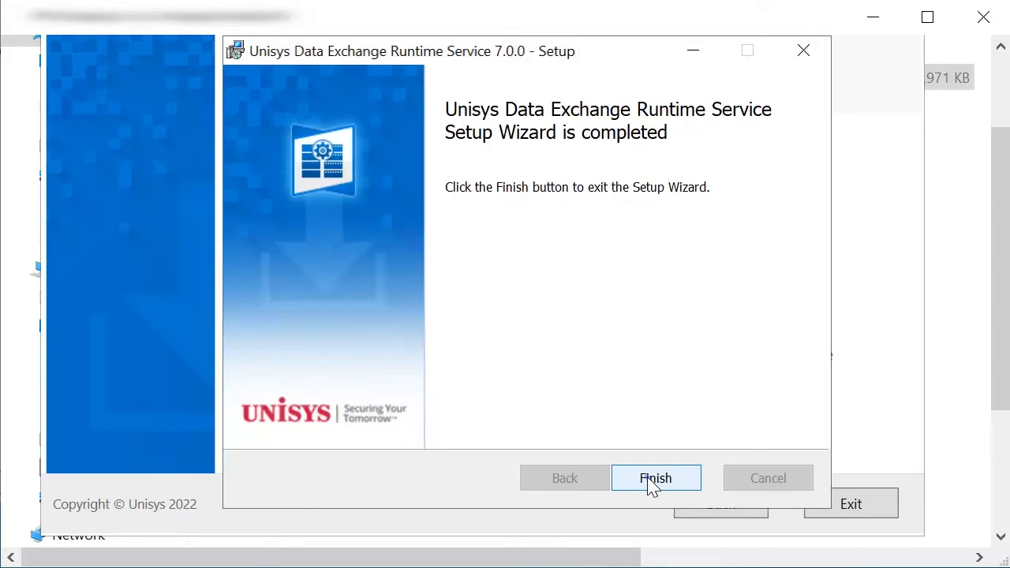
left_click(649, 483)
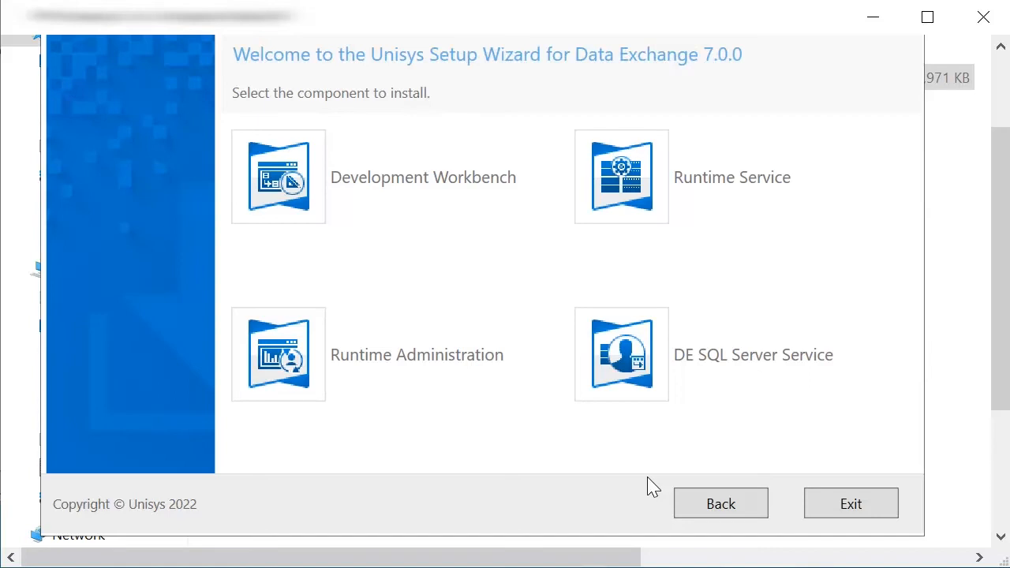
Start the Runtime Administration setup and test its (local) SQL Server connection using trusted Windows Authentication.
left_click(301, 365)
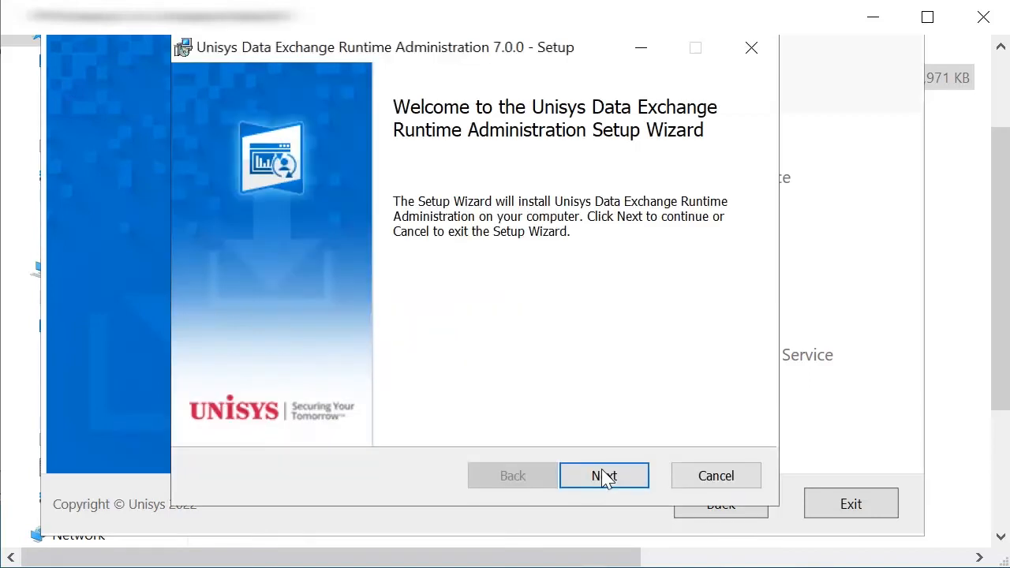
left_click(605, 476)
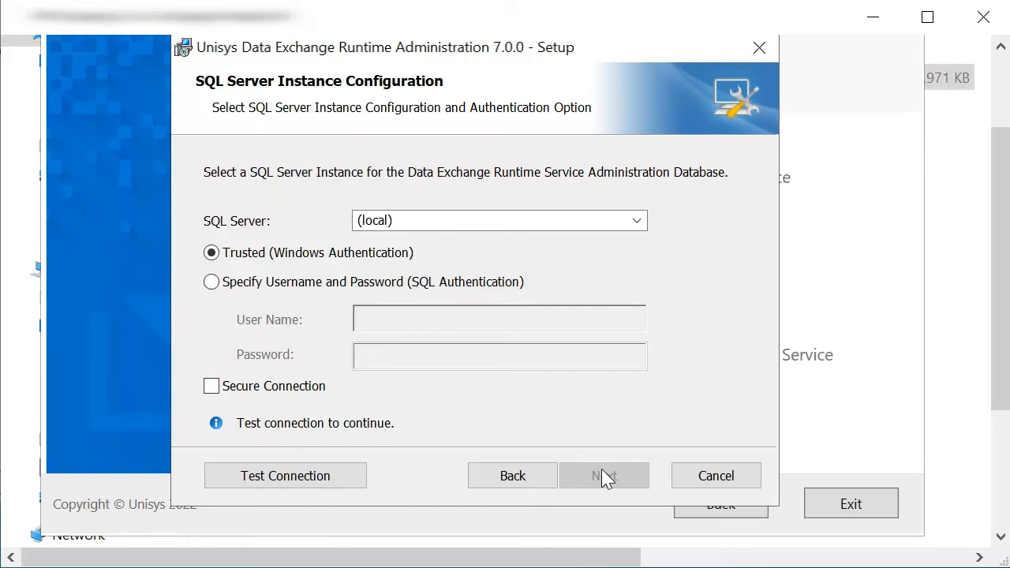
left_click(350, 479)
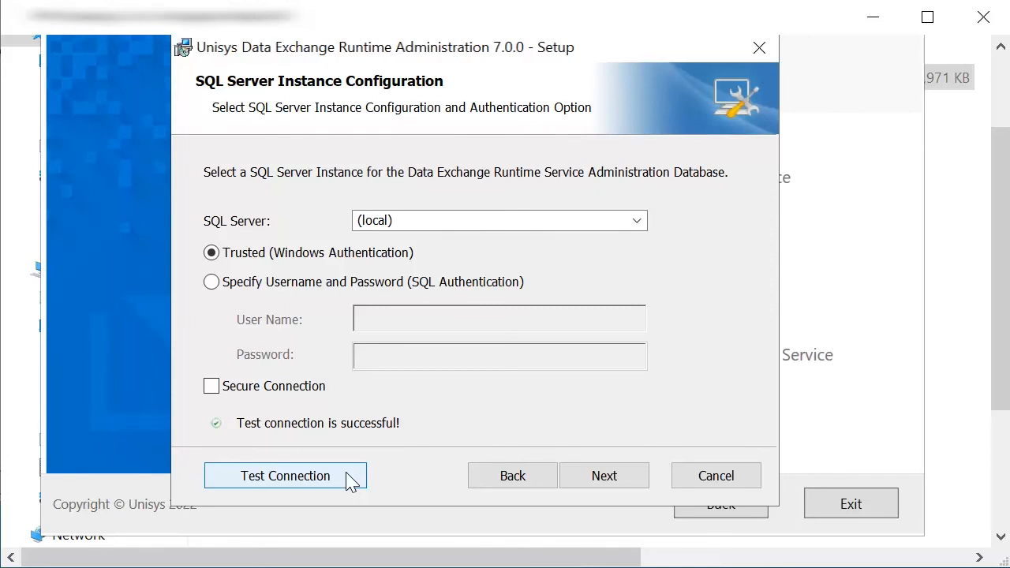
left_click(604, 482)
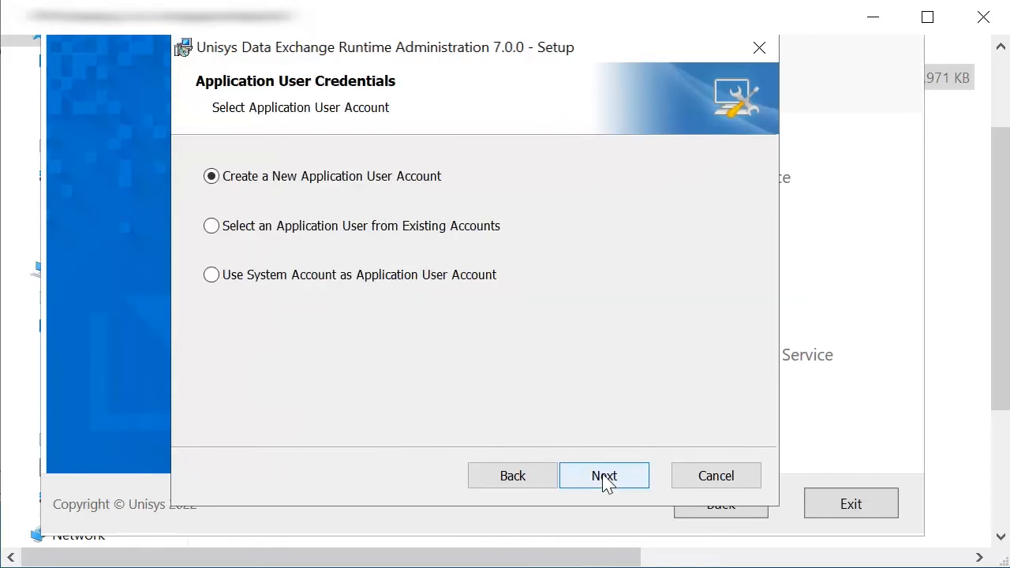
Configure Runtime Administration to use the system account as application user, the default TCP port and the HTTP protocol.
left_click(212, 276)
left_click(593, 483)
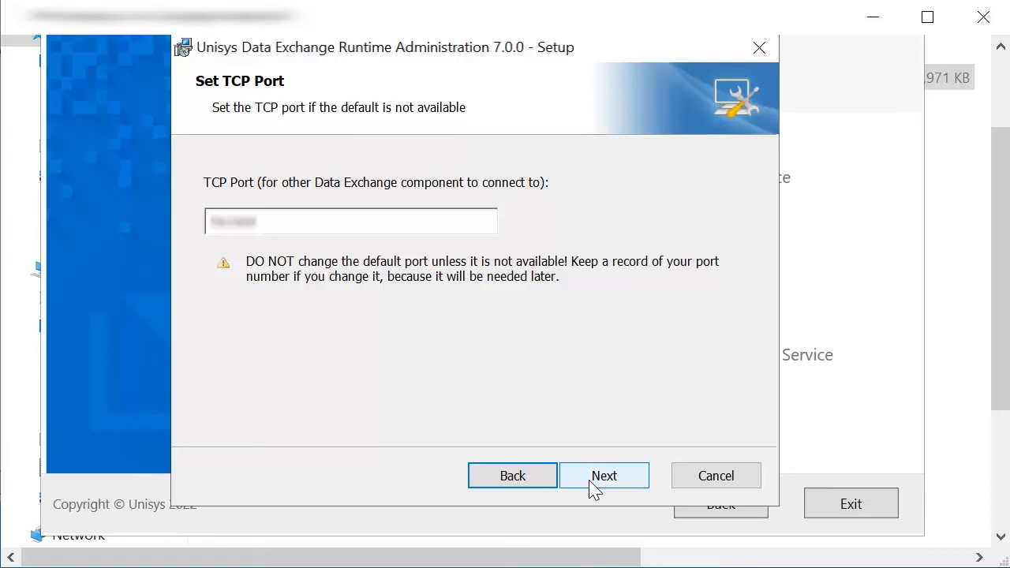
left_click(604, 476)
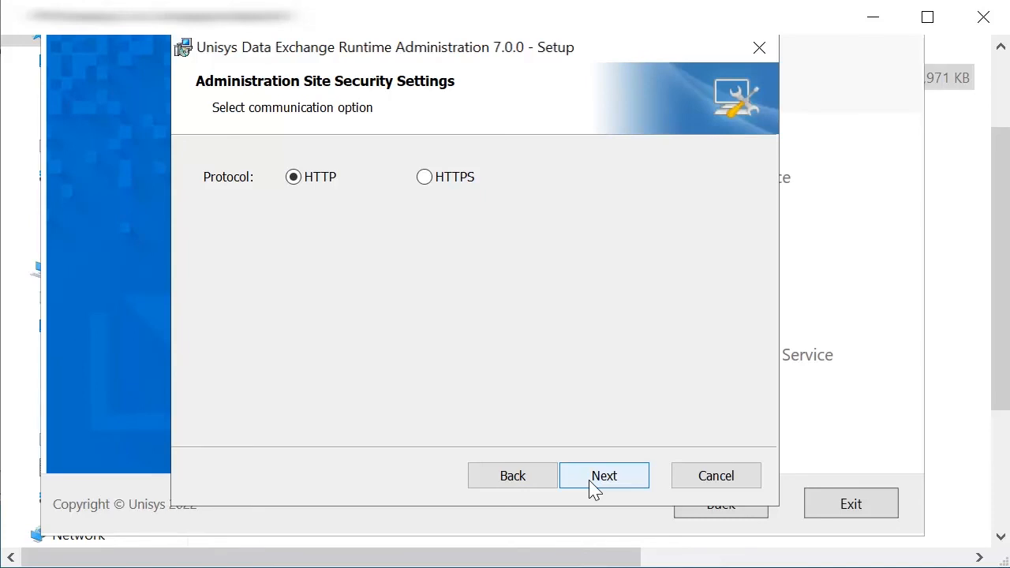
left_click(597, 480)
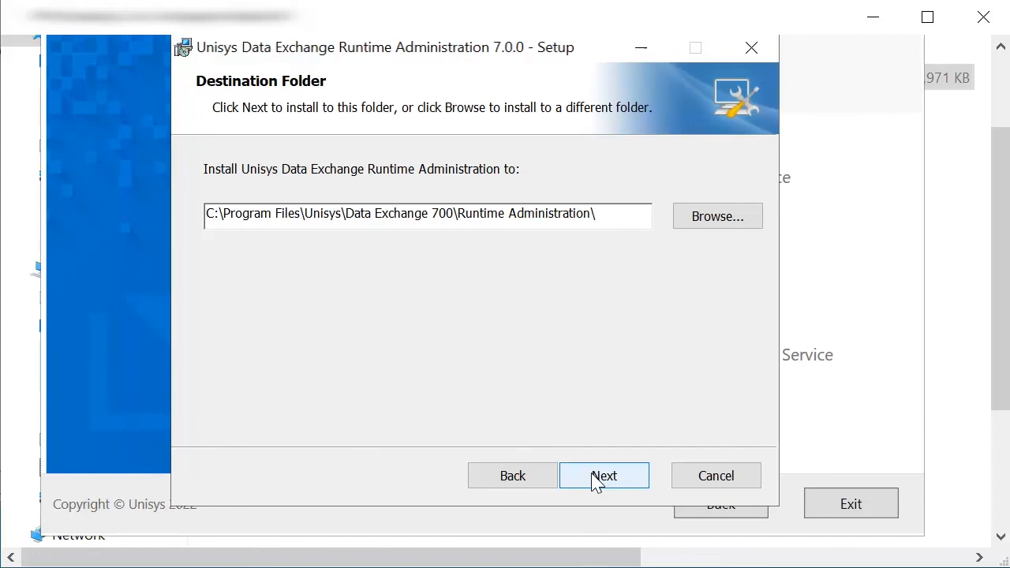
Install Runtime Administration to its default destination folder and finish the setup wizard.
left_click(597, 480)
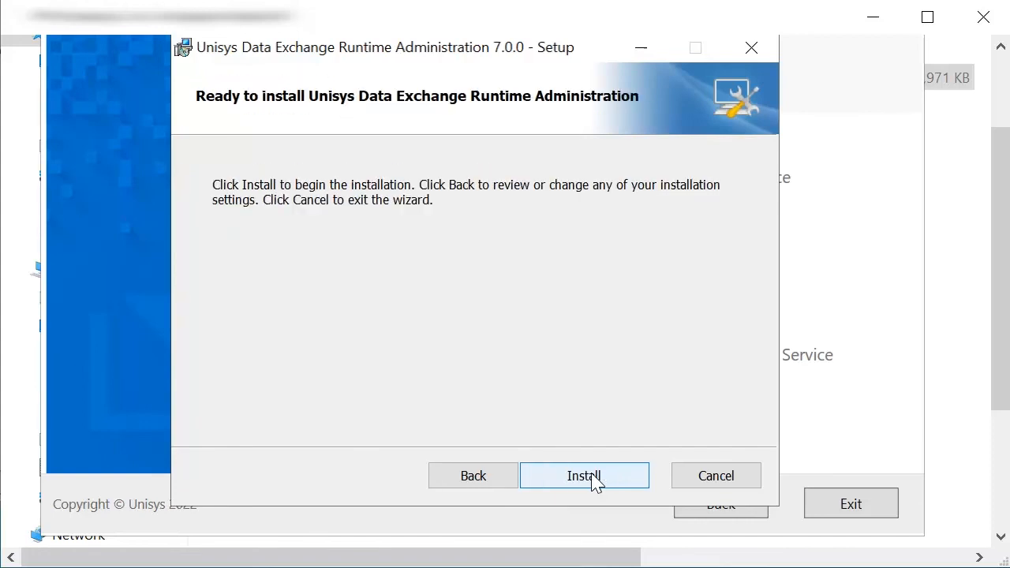
left_click(585, 476)
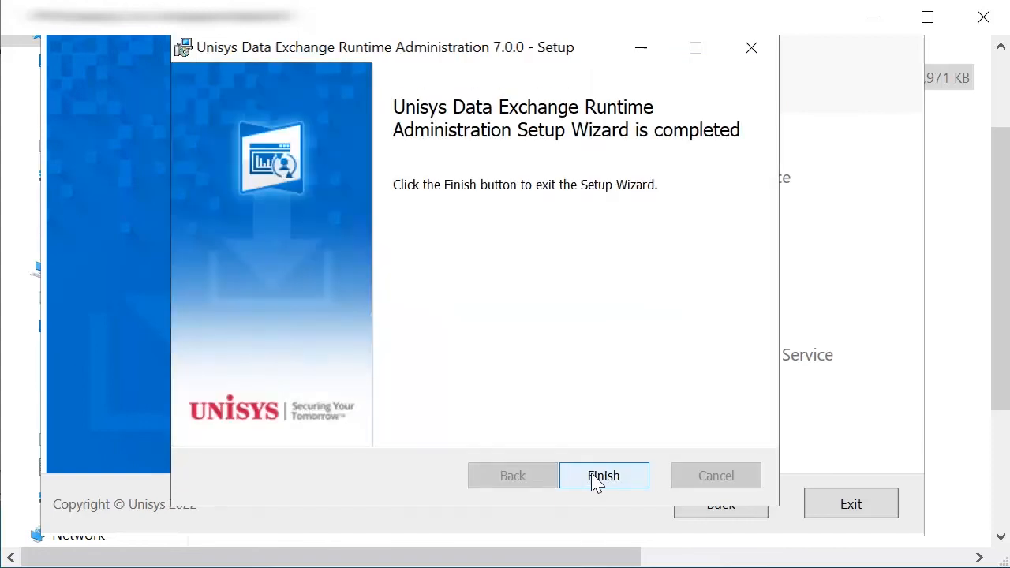
left_click(597, 478)
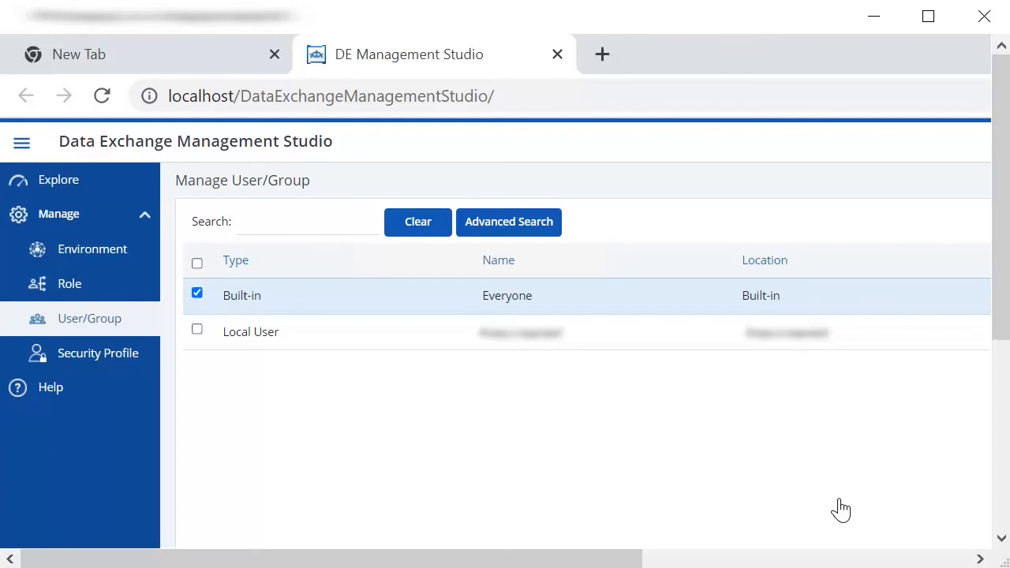
Switch to Data Exchange Management Studio's Explore Host View and expand the Windows host to check its installed components.
left_click(83, 189)
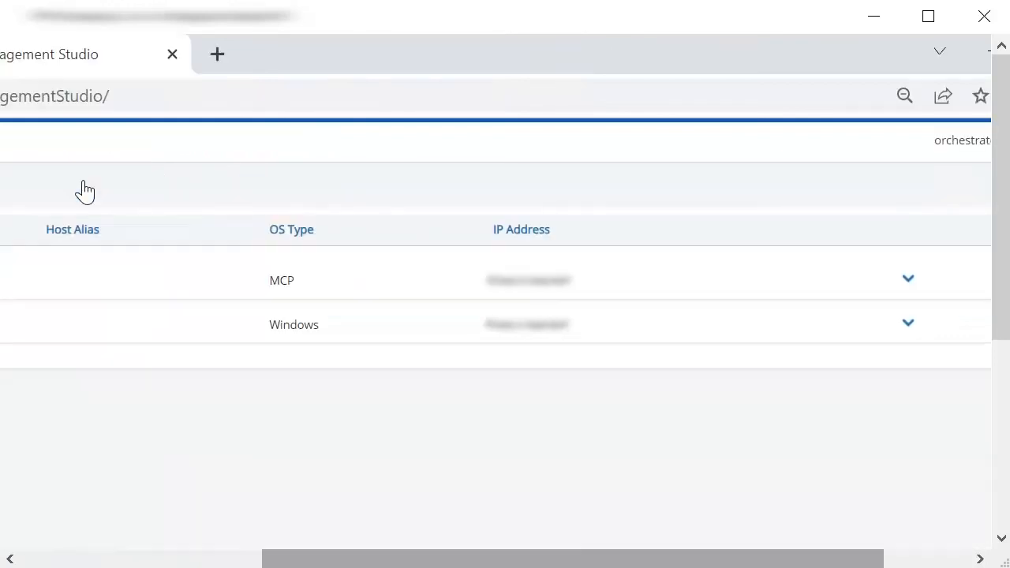
left_click(909, 324)
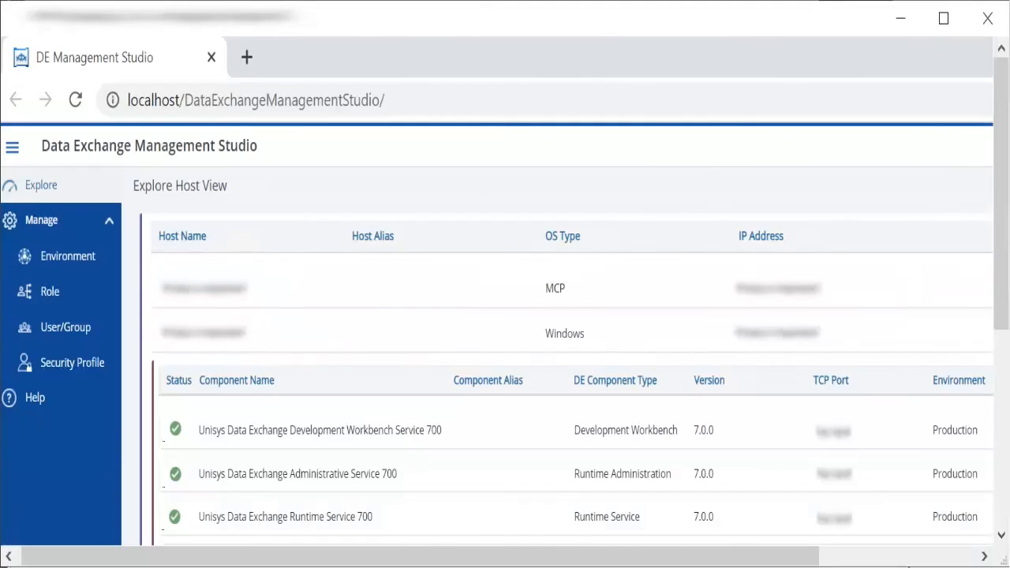